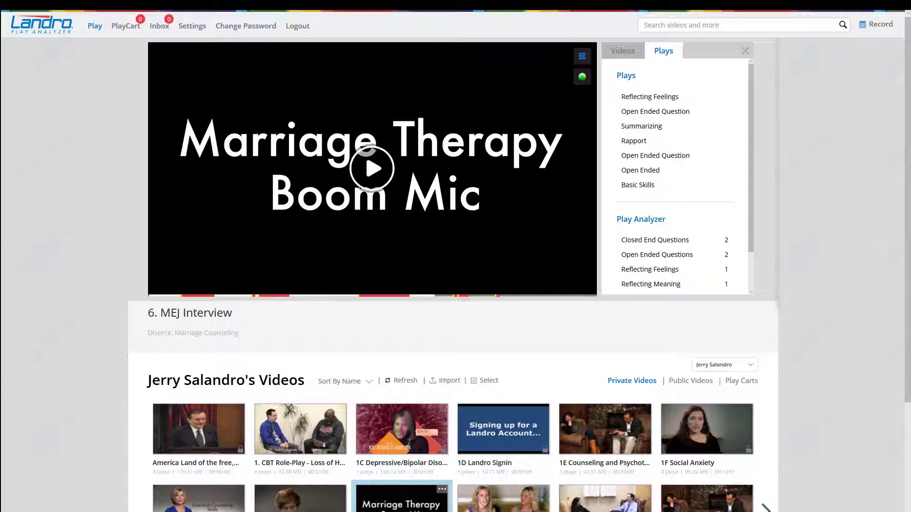
- Load the 6. MEJ Interview video, pause it at the start and show its playback settings and volume control
scroll(424, 510, "down", 2)
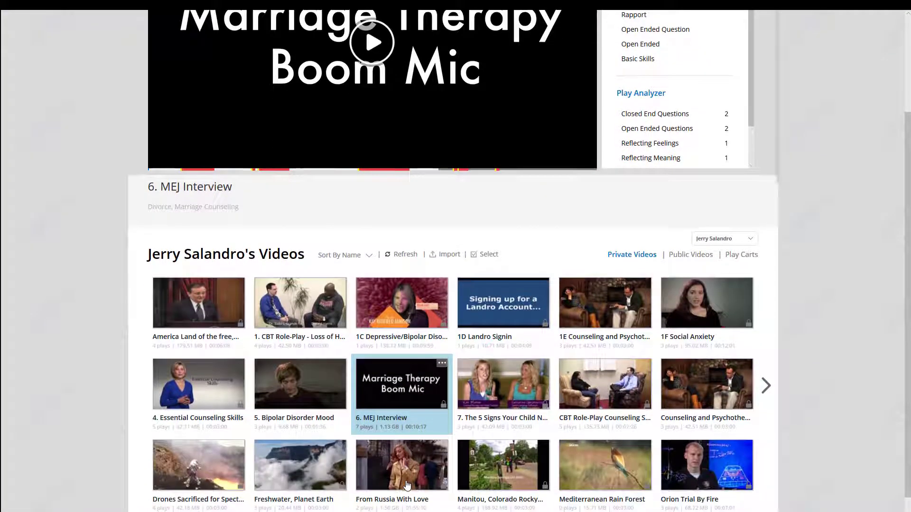
left_click(408, 379)
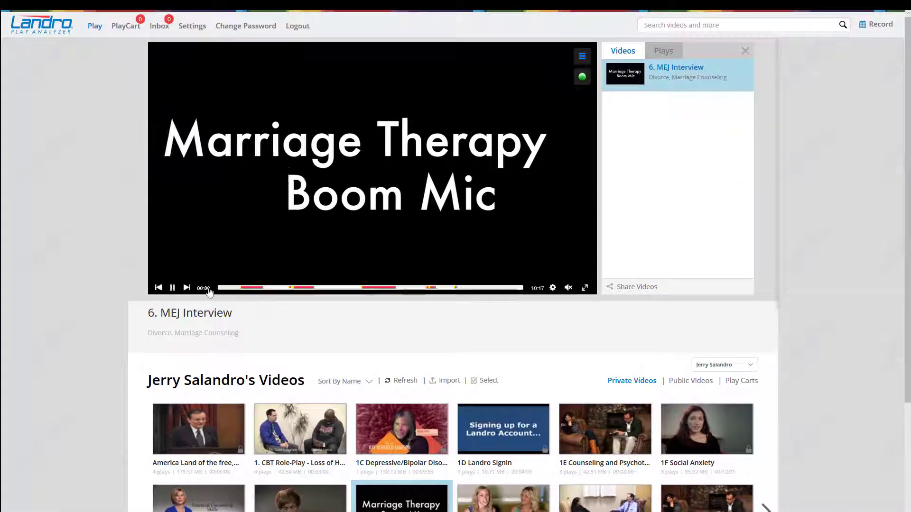
left_click(172, 288)
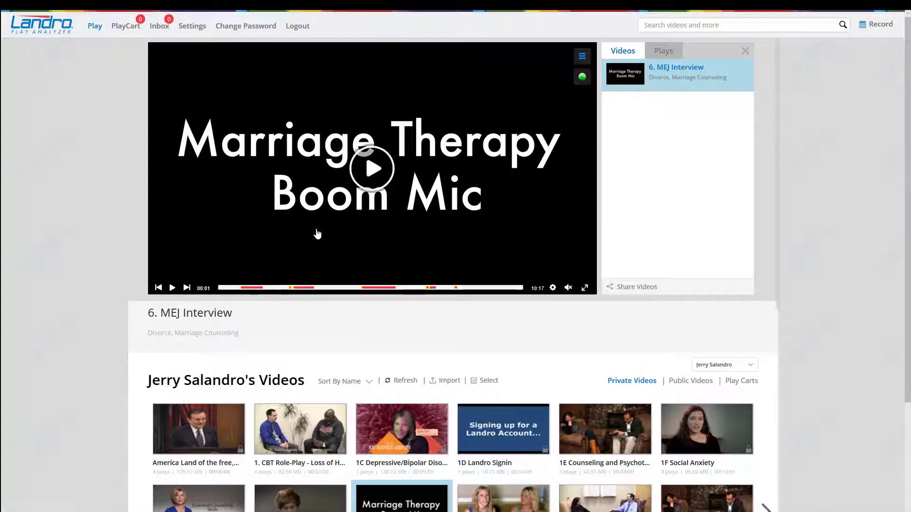
left_click(553, 288)
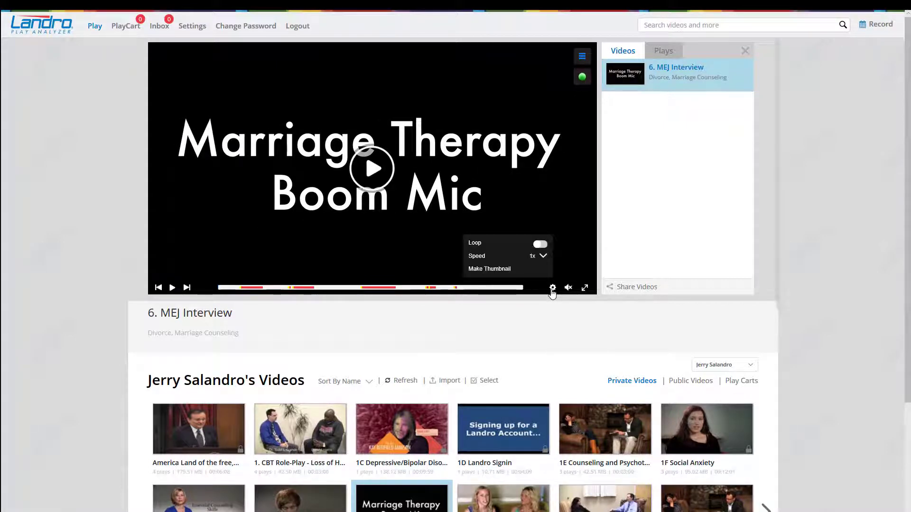
mouse_move(569, 290)
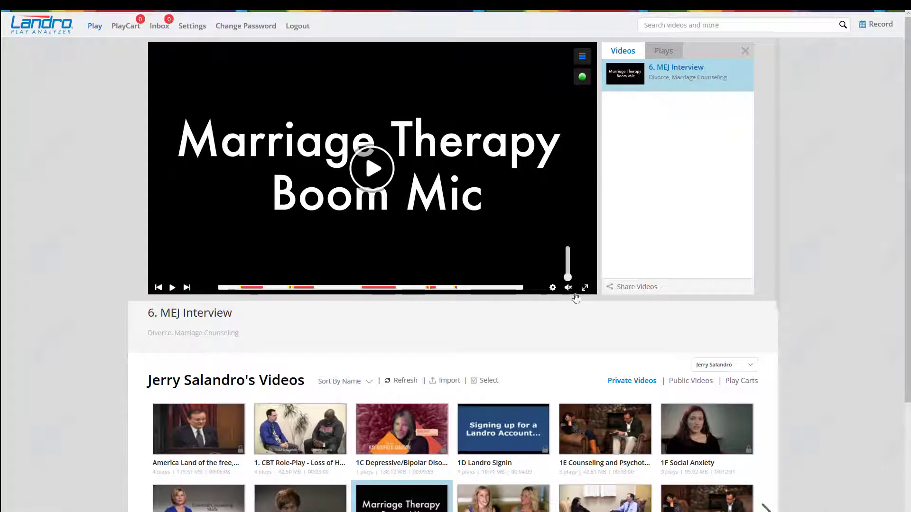
- Add the Reflecting Feelings play of the 6. MEJ Interview video to New Cart
left_click(663, 53)
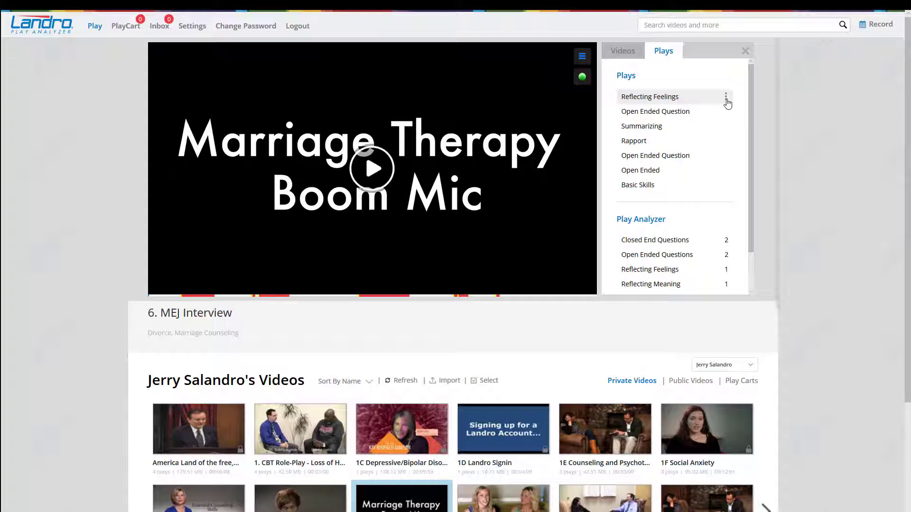
left_click(727, 101)
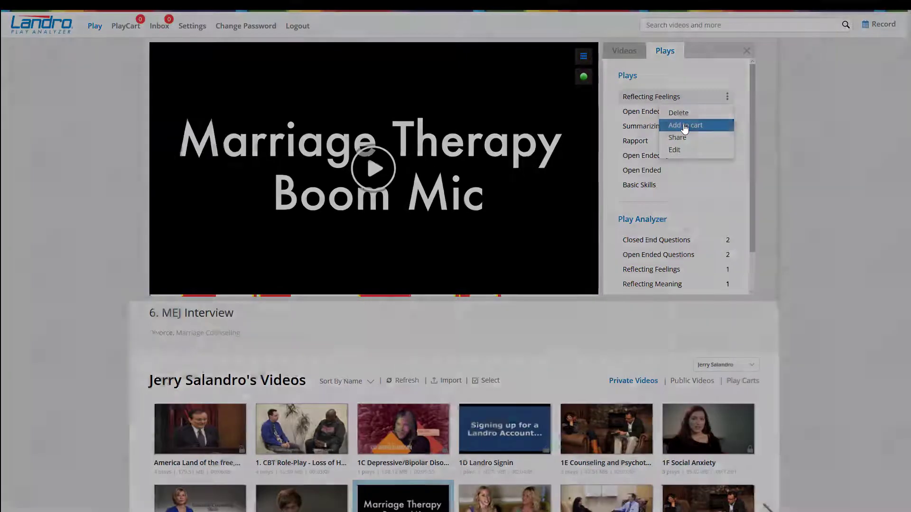
left_click(684, 126)
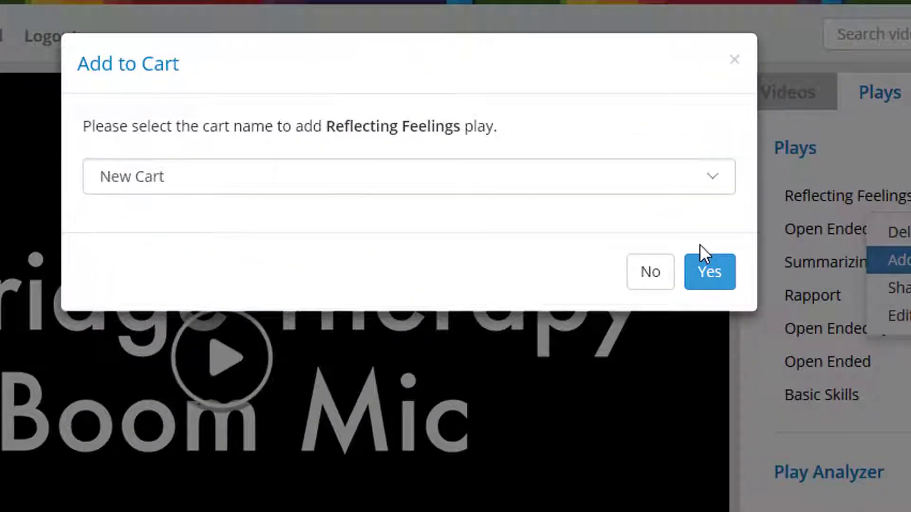
left_click(352, 173)
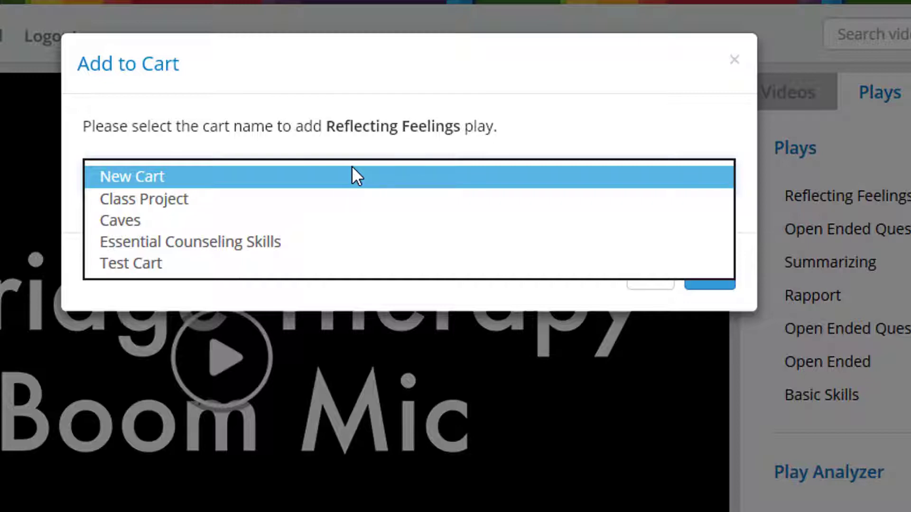
left_click(352, 165)
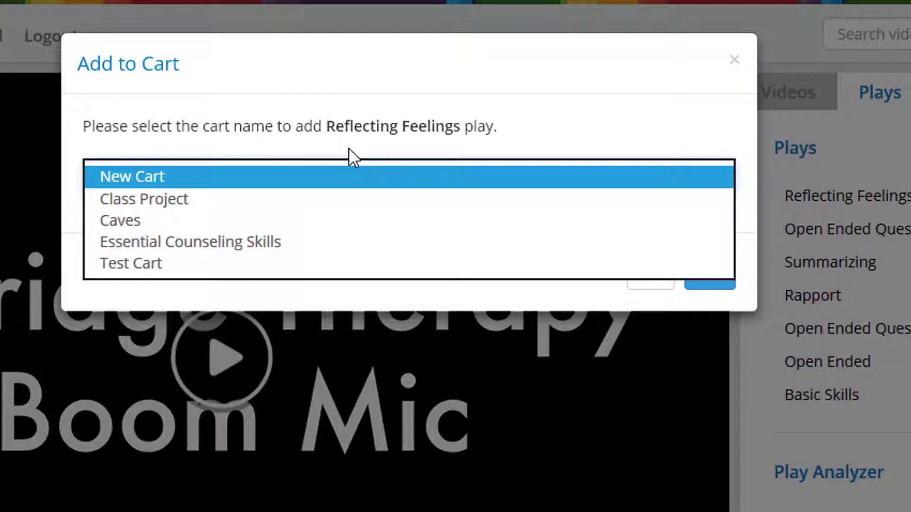
left_click(286, 176)
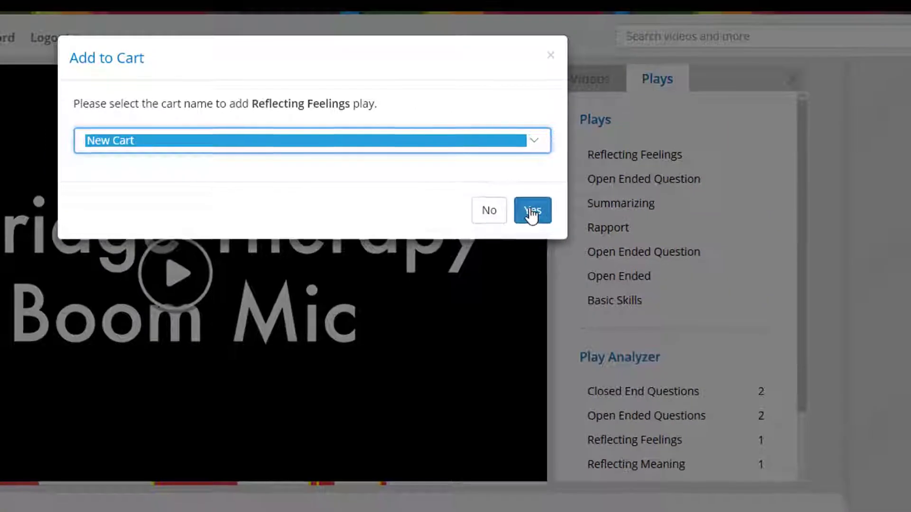
left_click(709, 277)
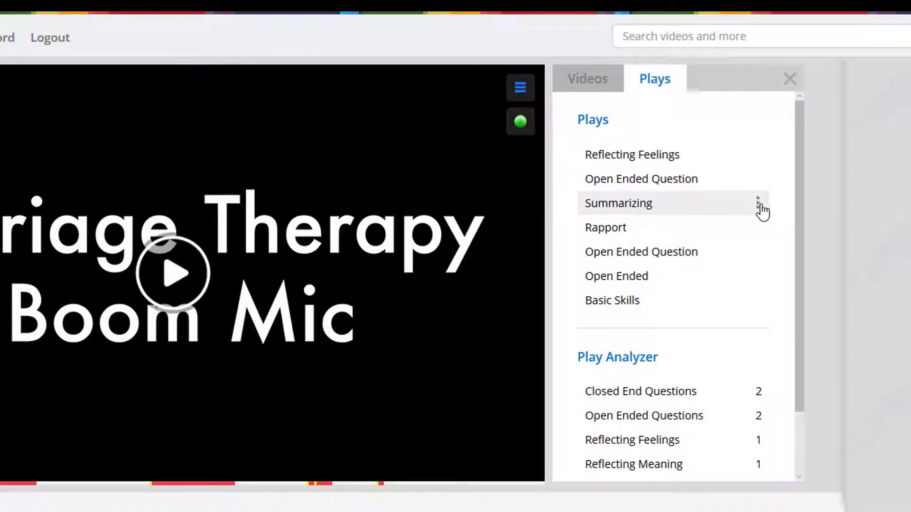
- Add the Summarizing play of the same video to New Cart
left_click(758, 205)
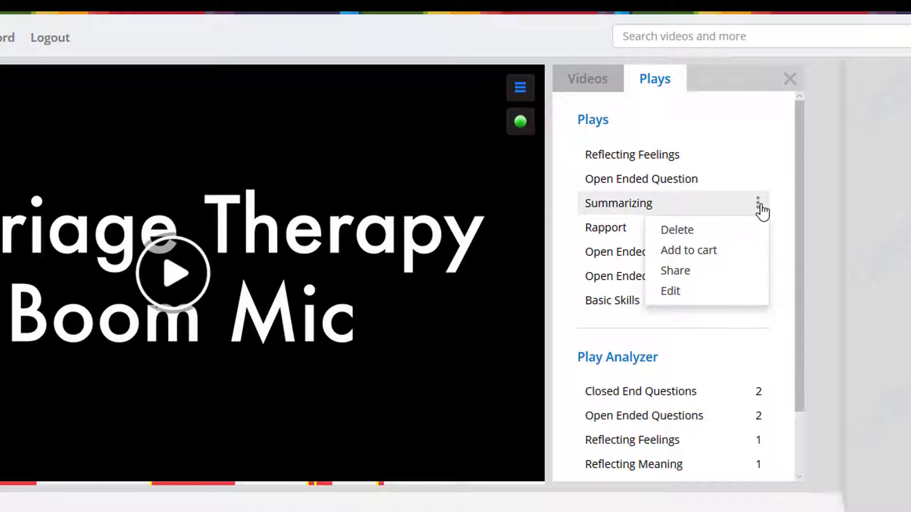
left_click(712, 252)
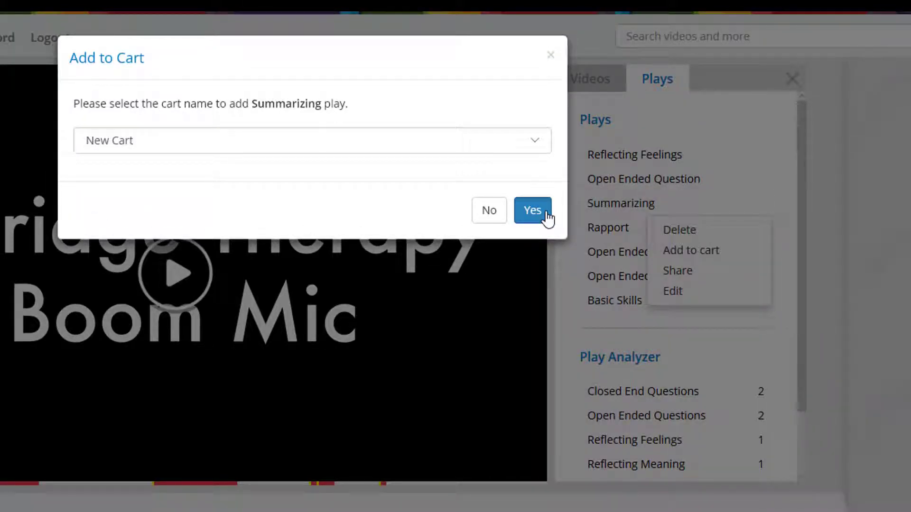
left_click(533, 210)
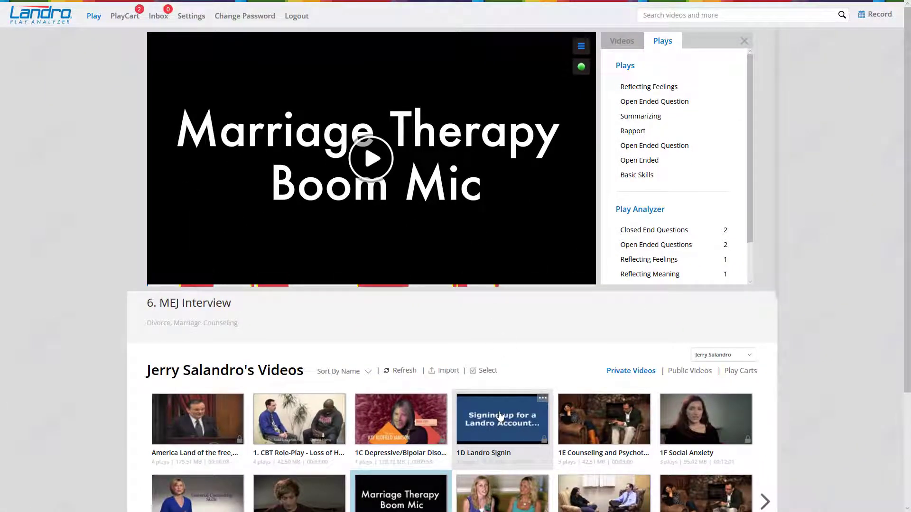
- Load the 1D Landro Signin video, pause it, and add its Highlight 1 play to New Cart
left_click(501, 417)
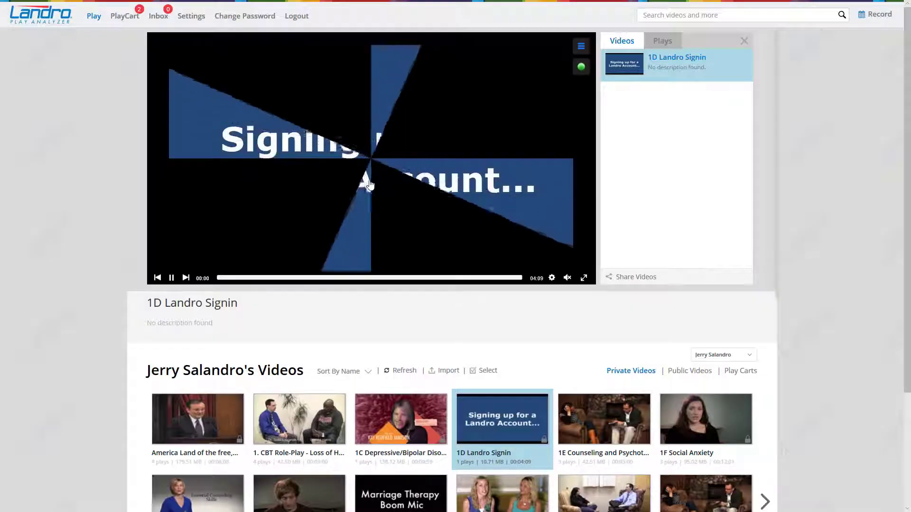
left_click(386, 164)
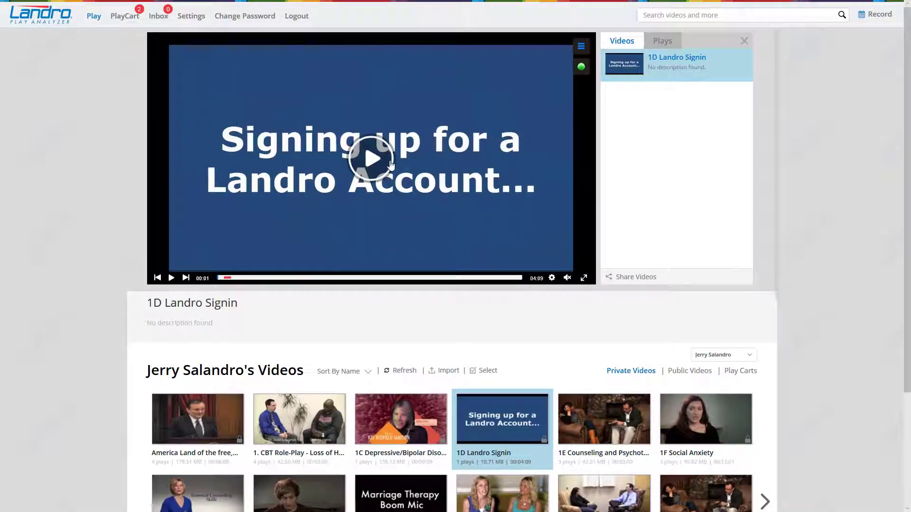
left_click(668, 46)
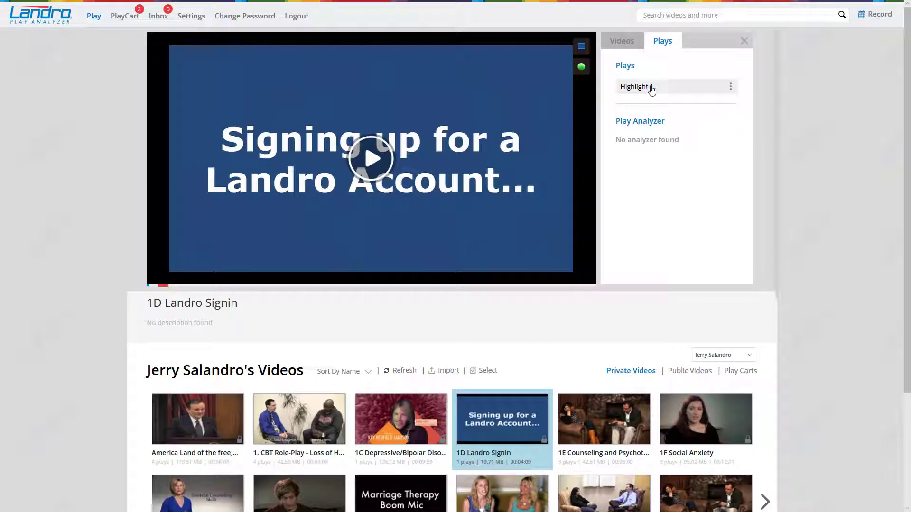
left_click(730, 88)
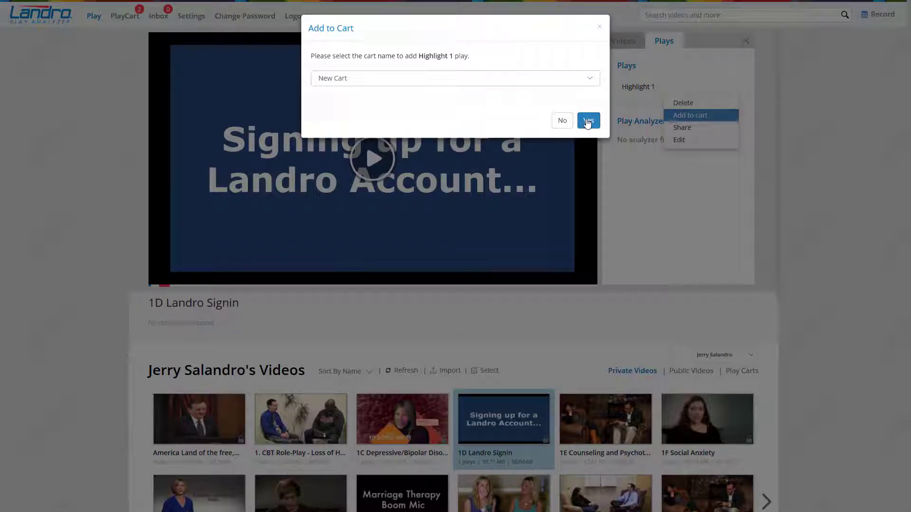
left_click(587, 119)
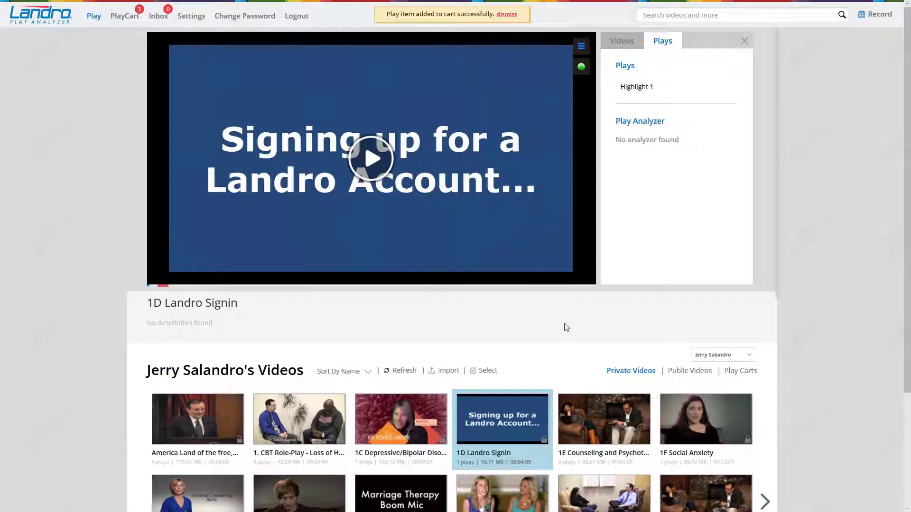
- Load the 4. Essential Counseling Skills video and add its Probing Questions play to New Cart
scroll(565, 326, "down", 2)
scroll(563, 321, "down", 1)
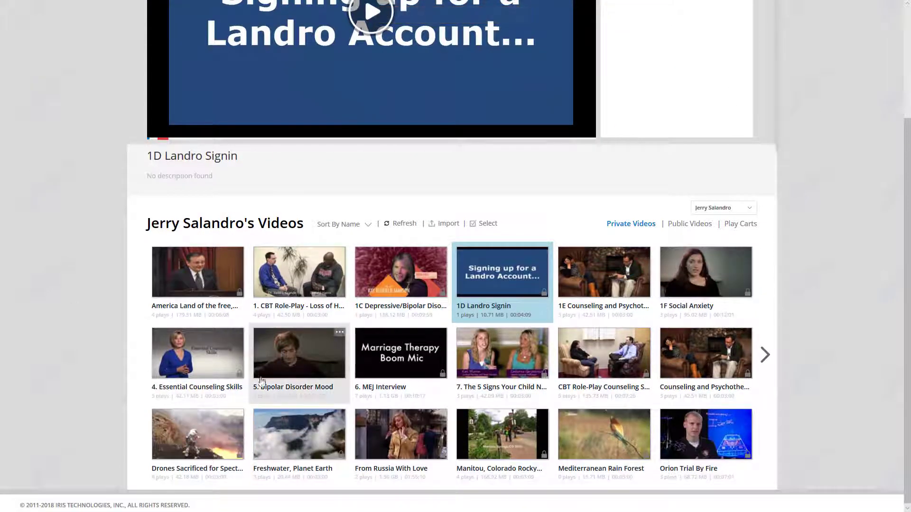
left_click(233, 364)
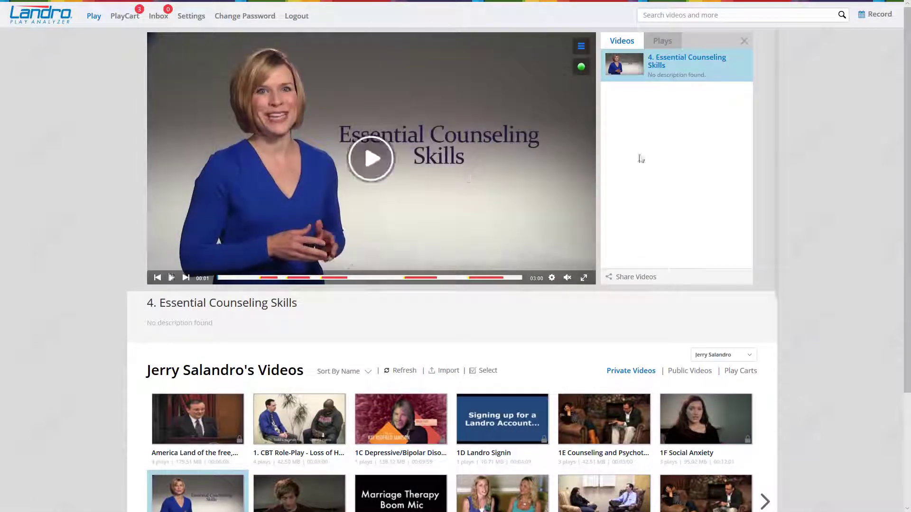
left_click(661, 42)
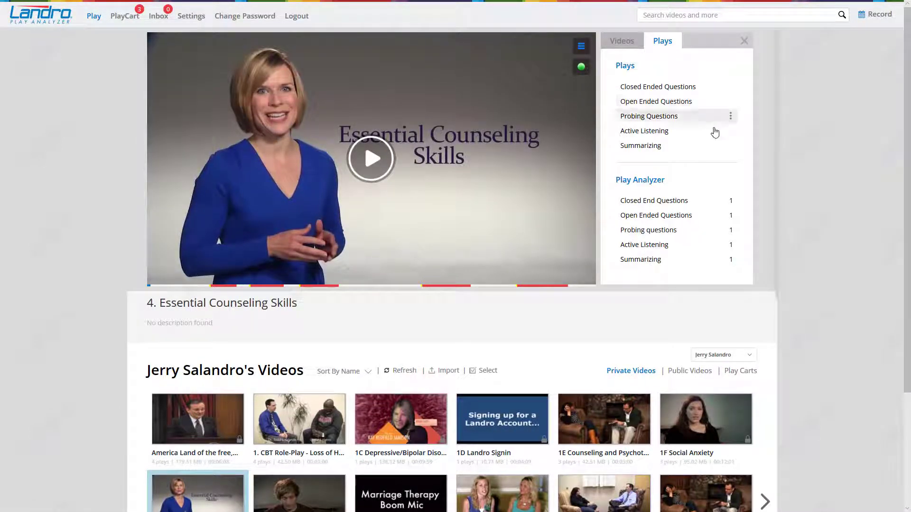
left_click(730, 116)
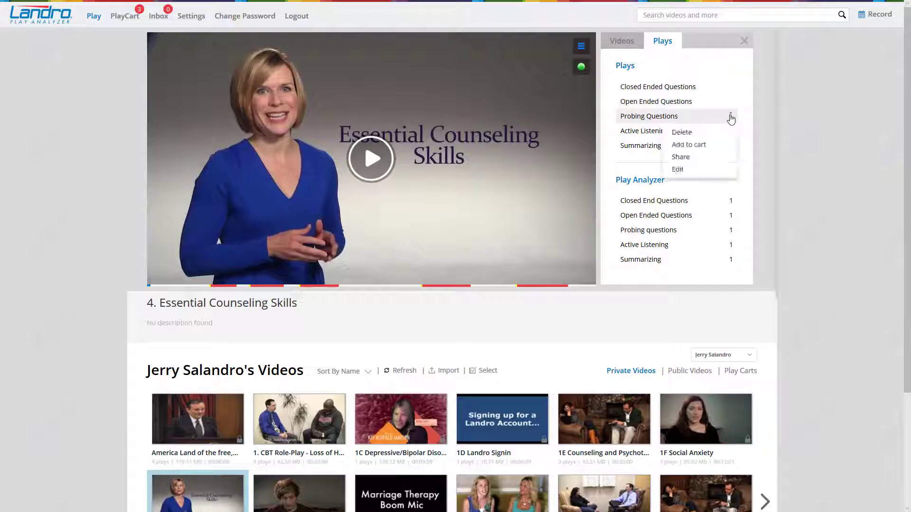
left_click(704, 145)
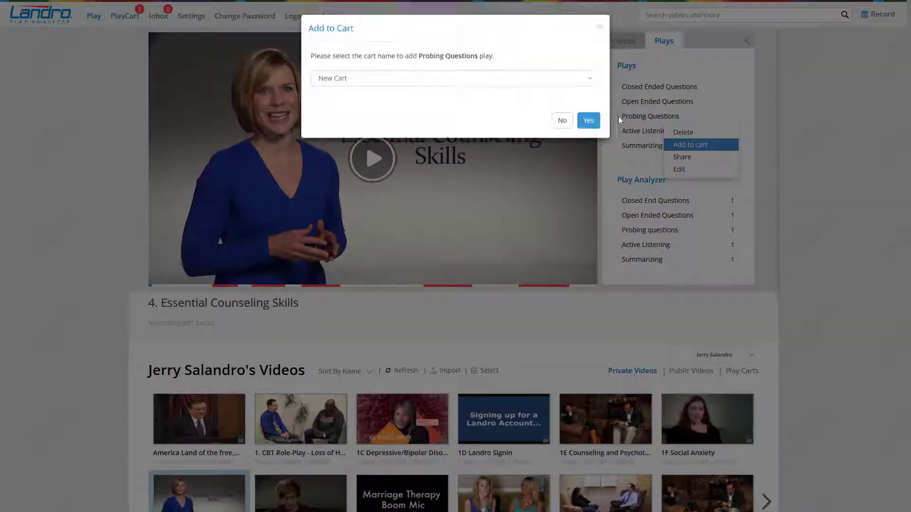
left_click(589, 121)
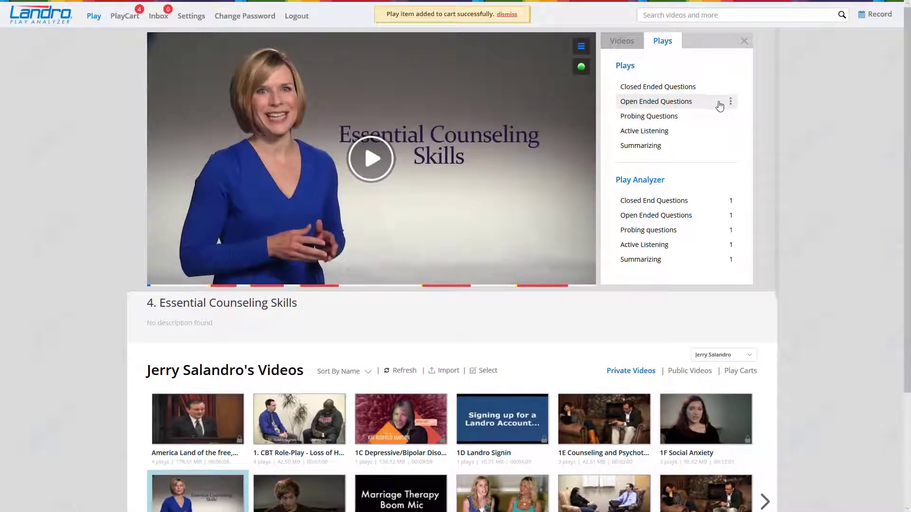
- Add the Open Ended Questions play of the Essential Counseling Skills video to New Cart
left_click(730, 102)
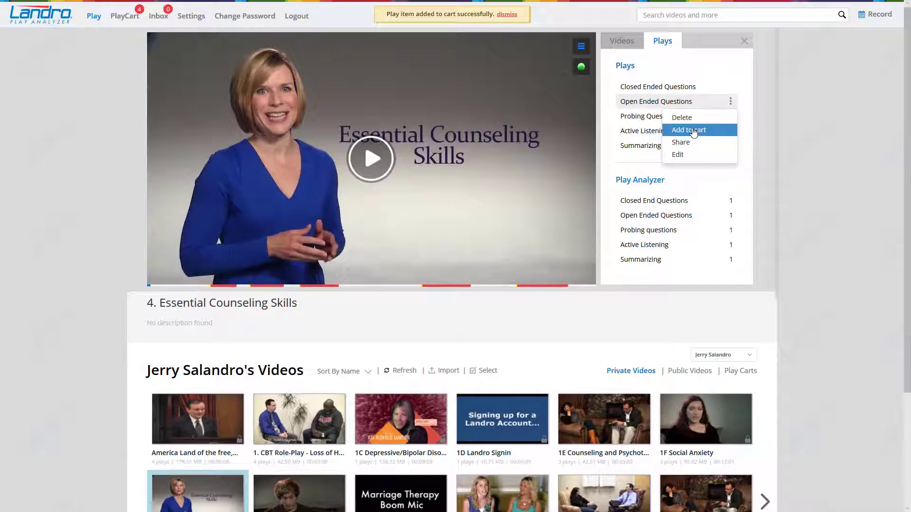
left_click(693, 130)
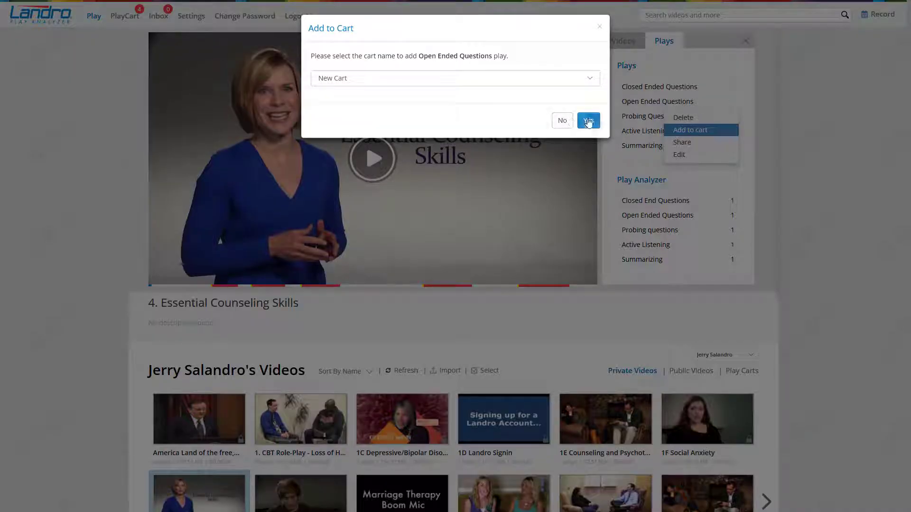
left_click(588, 119)
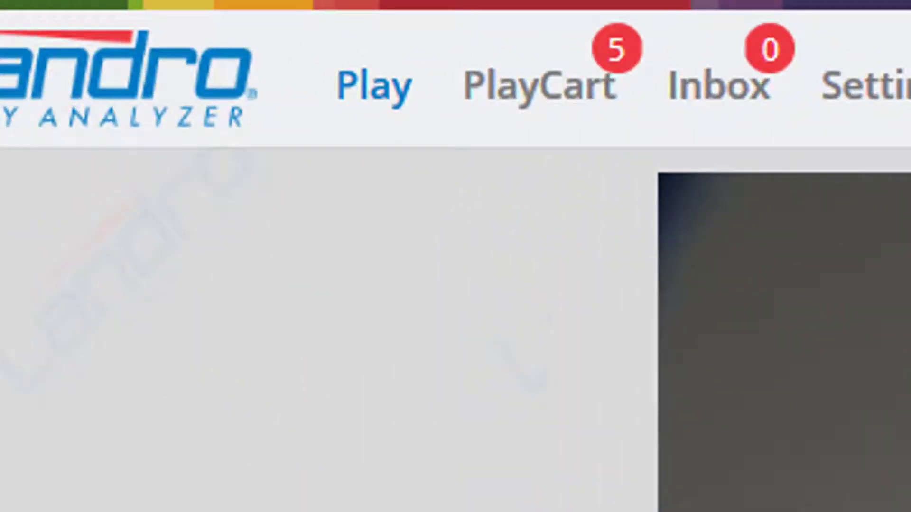
- In the PlayCart, reorder the items so Open Ended Questions comes first and Probing Questions directly follows Reflecting Feelings
left_click(526, 88)
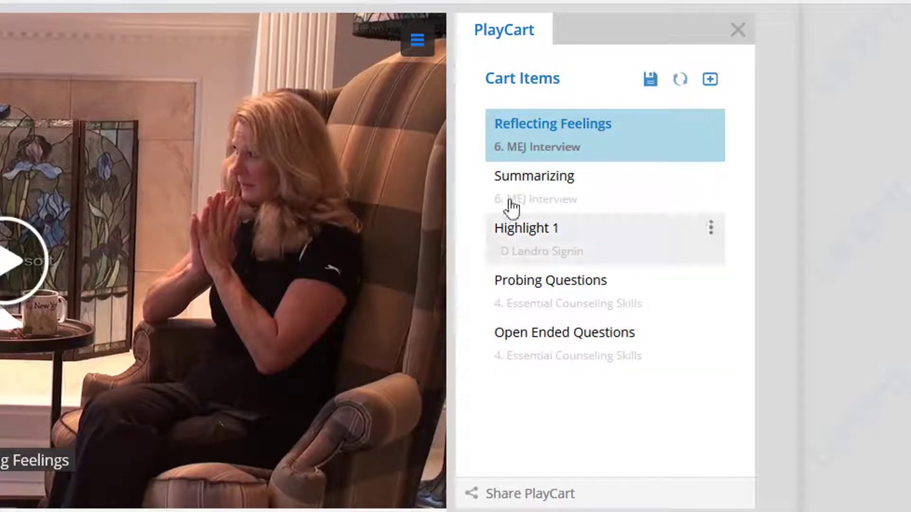
left_click(567, 178)
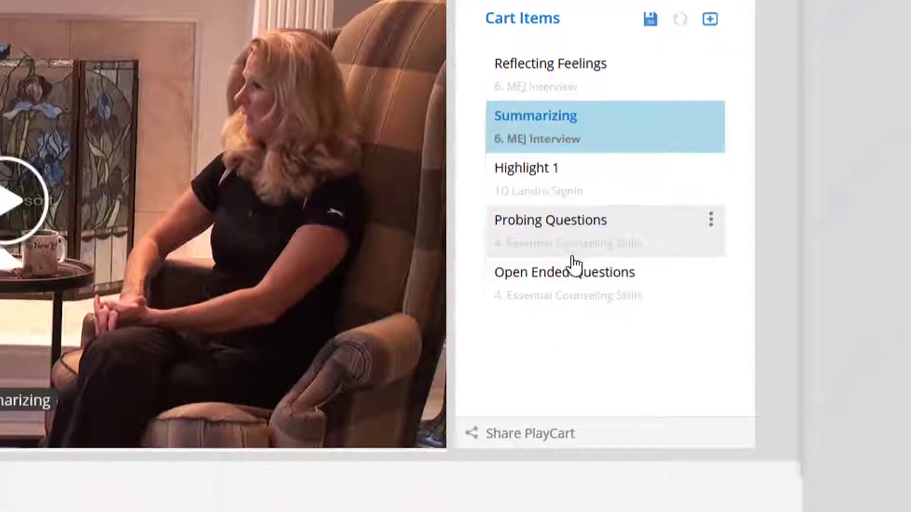
left_click_drag(597, 314, 533, 226)
left_click_drag(534, 145, 572, 108)
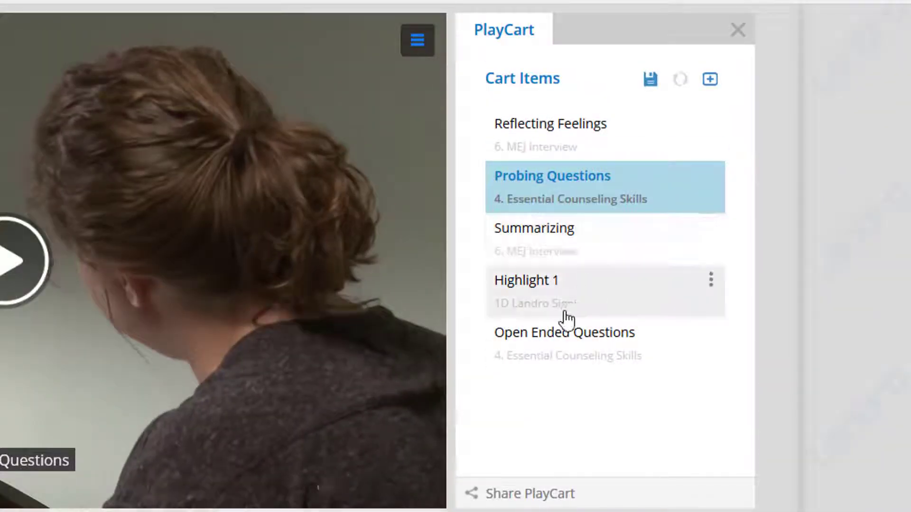
left_click_drag(544, 339, 563, 174)
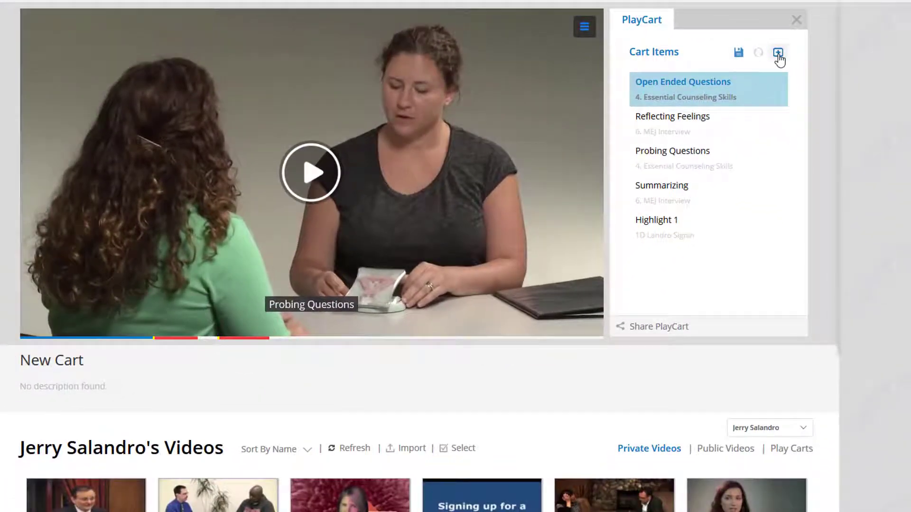
- Create a new slide named Title Slide with a duration of 3 seconds and proceed to its canvas
left_click(778, 53)
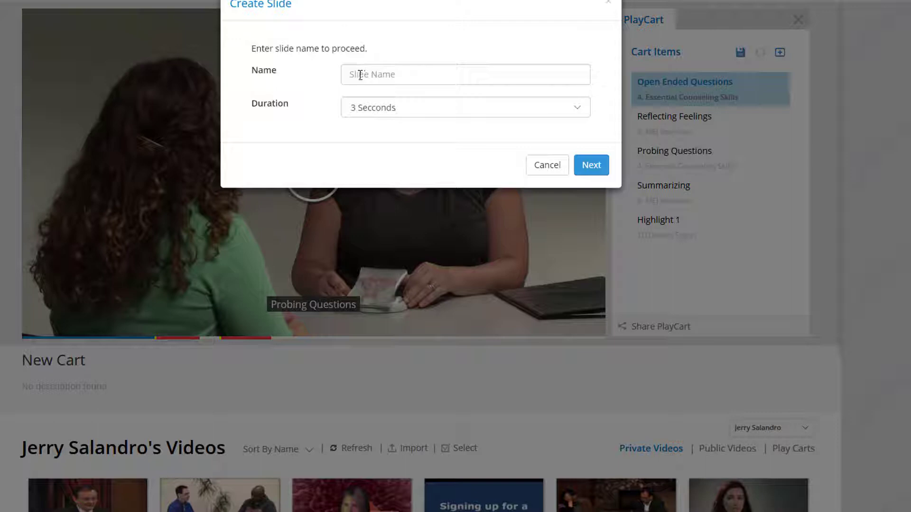
left_click(361, 75)
type("Title Slide")
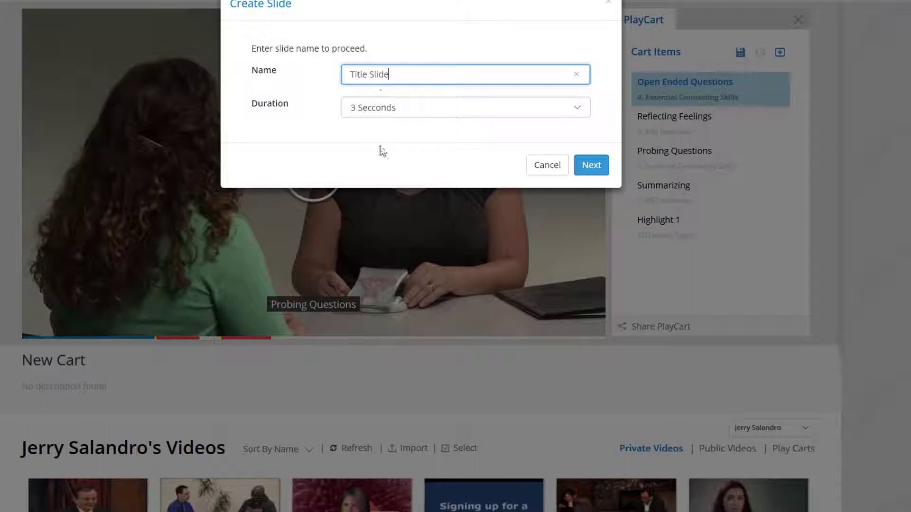
left_click(377, 108)
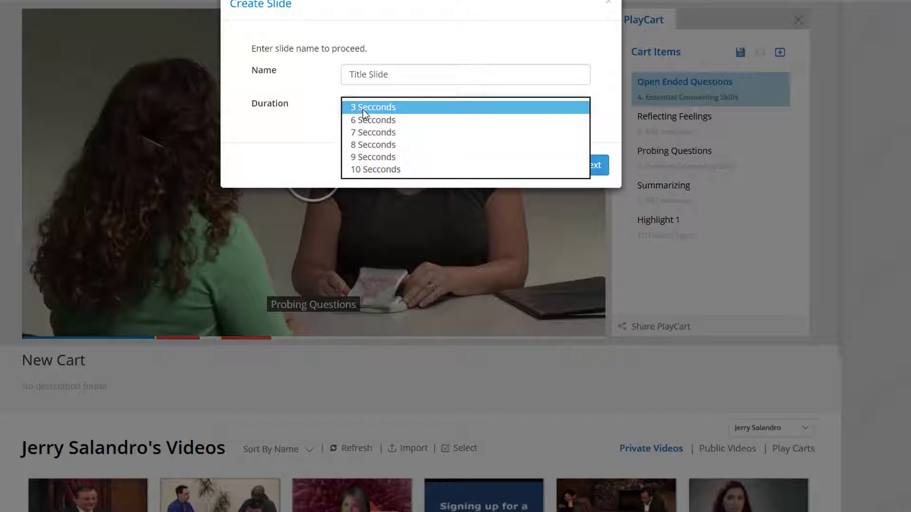
left_click(362, 108)
left_click(590, 167)
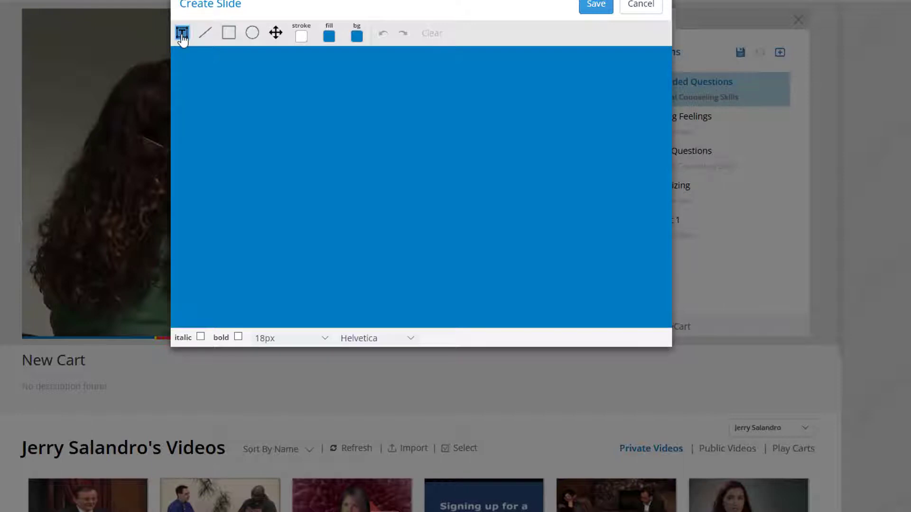
- Add the text "Example of my best skills" near the middle of the slide
left_click(329, 155)
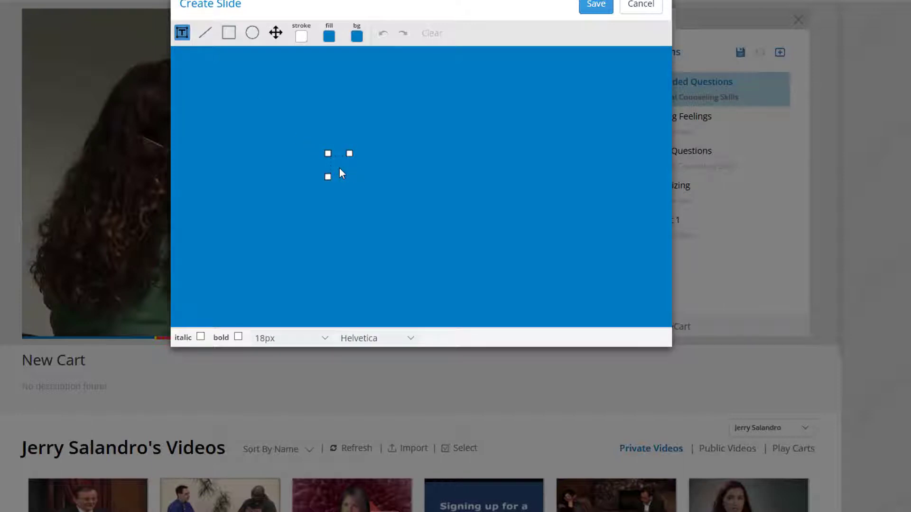
type("Example of ")
type("my")
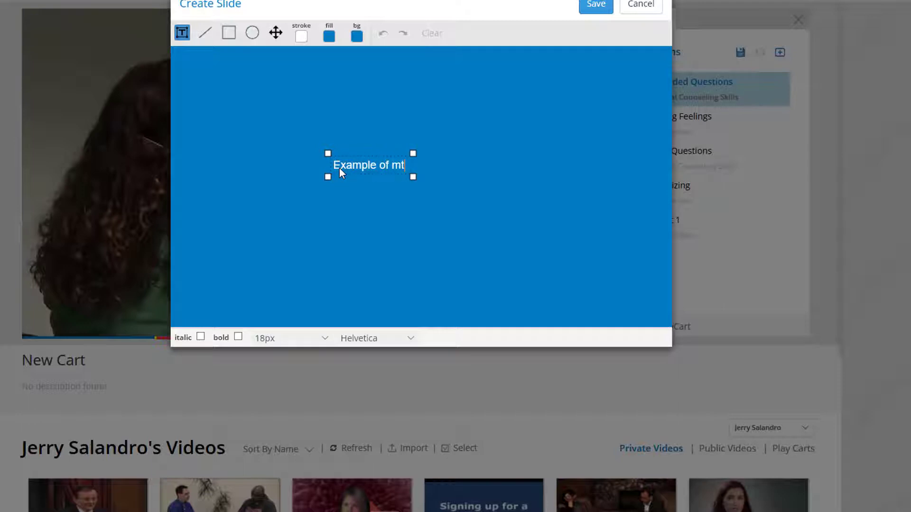
type(" best sj")
key("BackSpace")
type("kills")
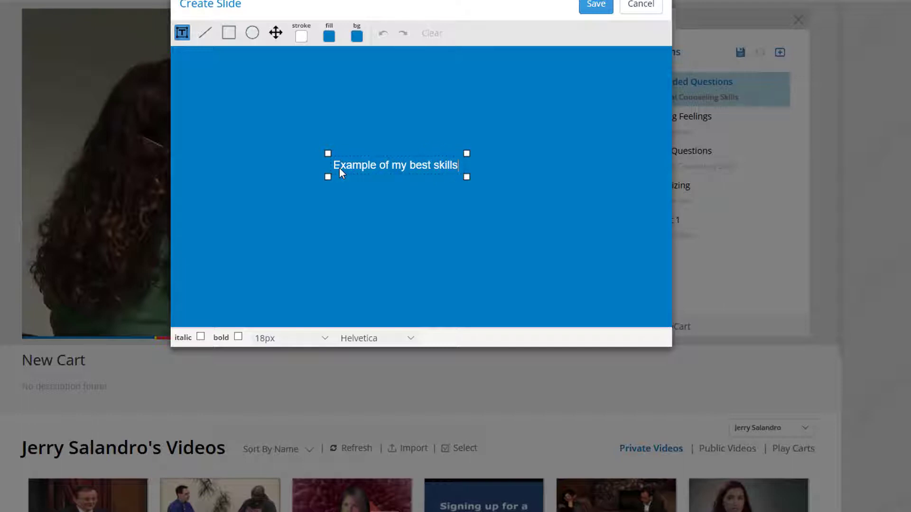
- Set the slide text's size to 96px and insert a line break before "my"
left_click(272, 340)
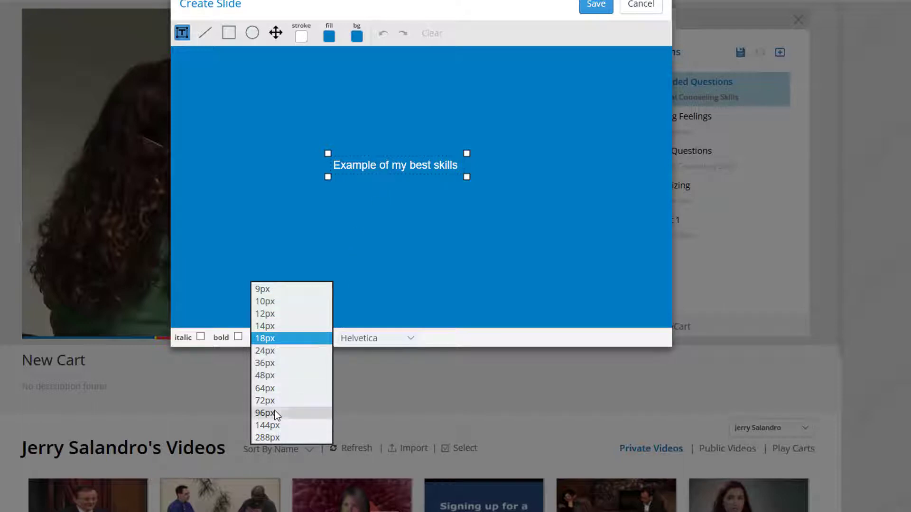
left_click(281, 413)
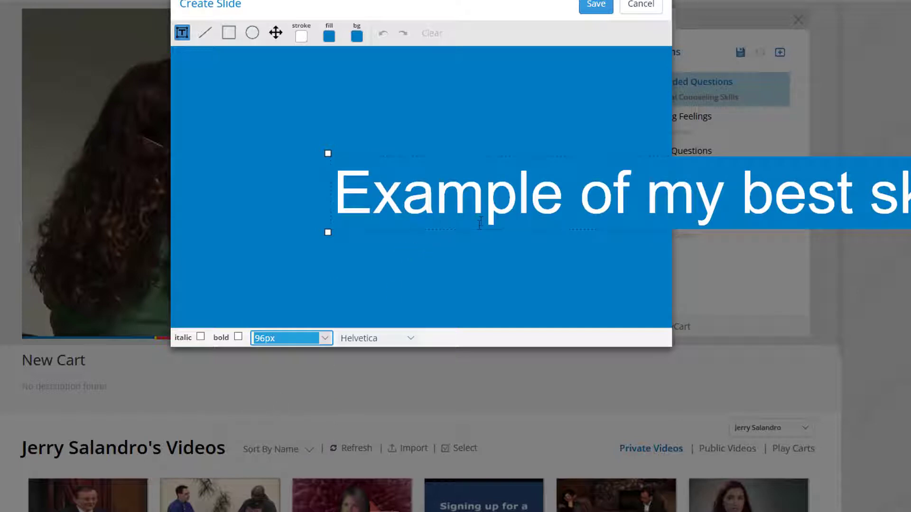
left_click_drag(480, 224, 401, 188)
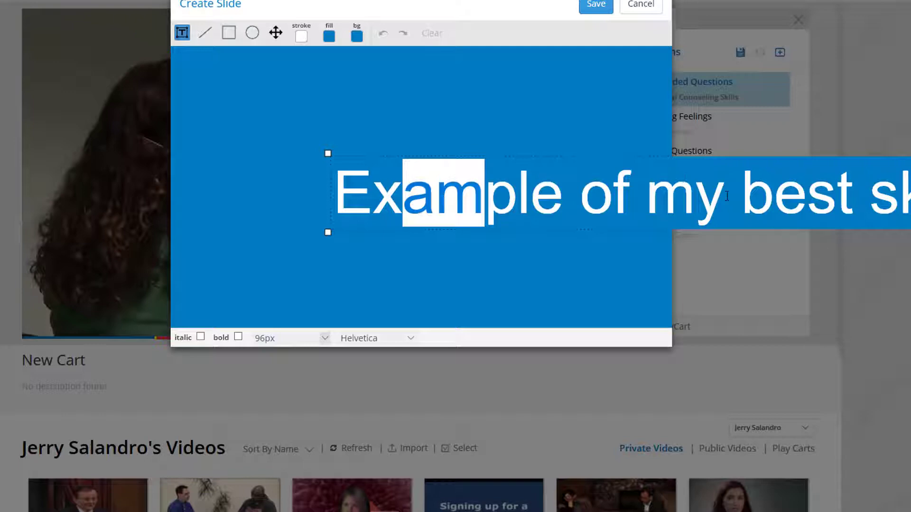
left_click(655, 195)
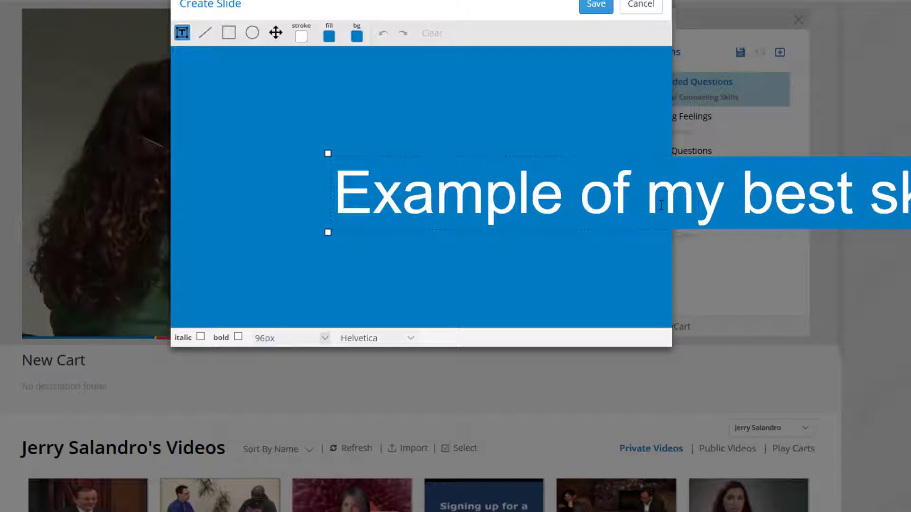
key("Return")
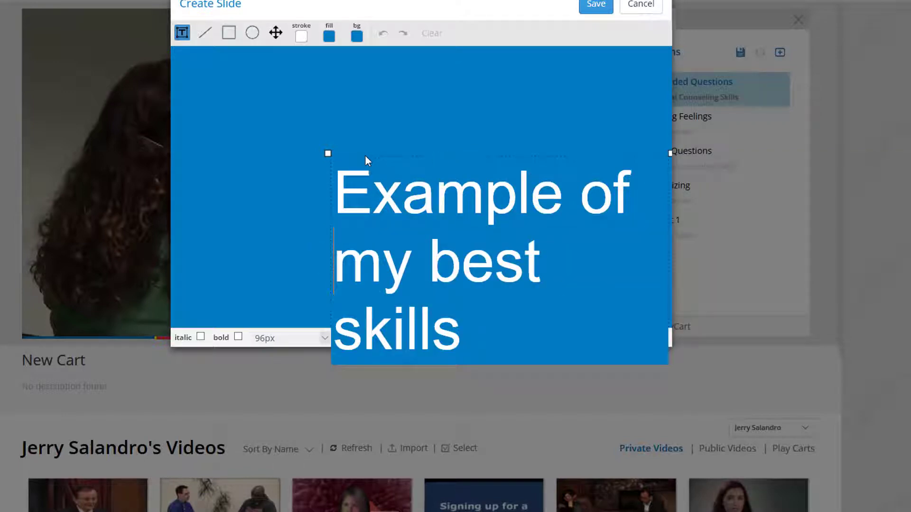
- Move the text block up and to the left so it fits on the slide, and save the slide
left_click(275, 33)
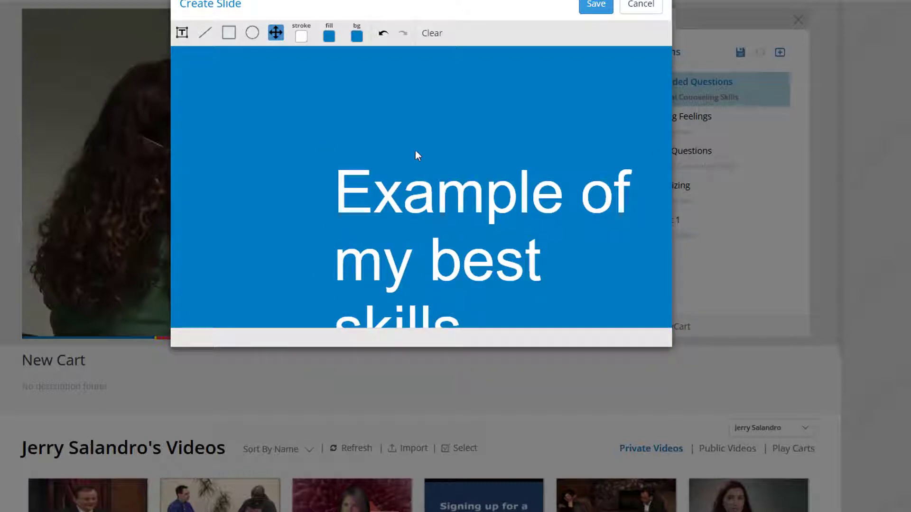
left_click_drag(436, 189, 358, 122)
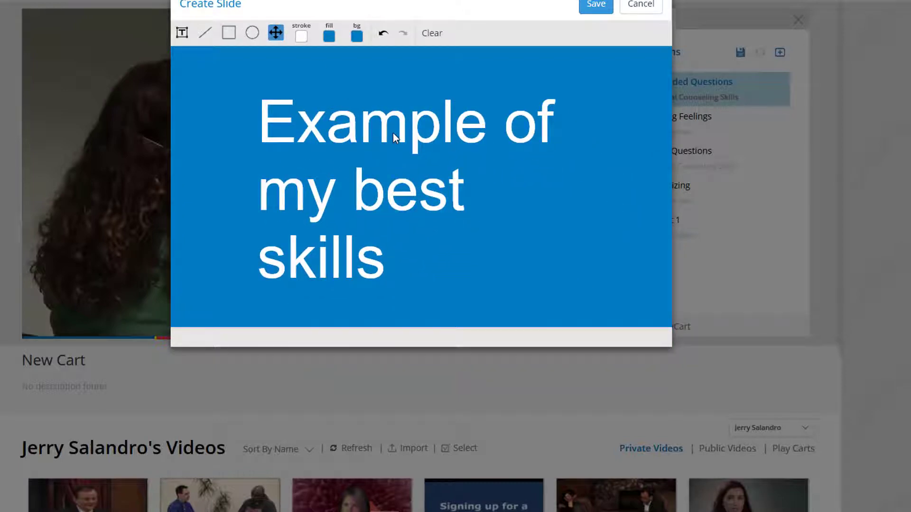
left_click(606, 5)
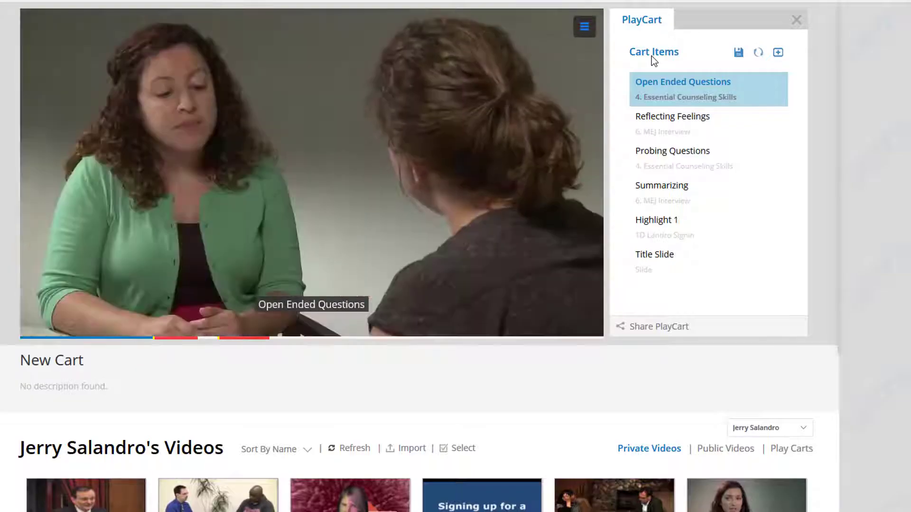
- Pause the playback and move Title Slide to the first position in the cart items
left_click(357, 146)
mouse_move(650, 275)
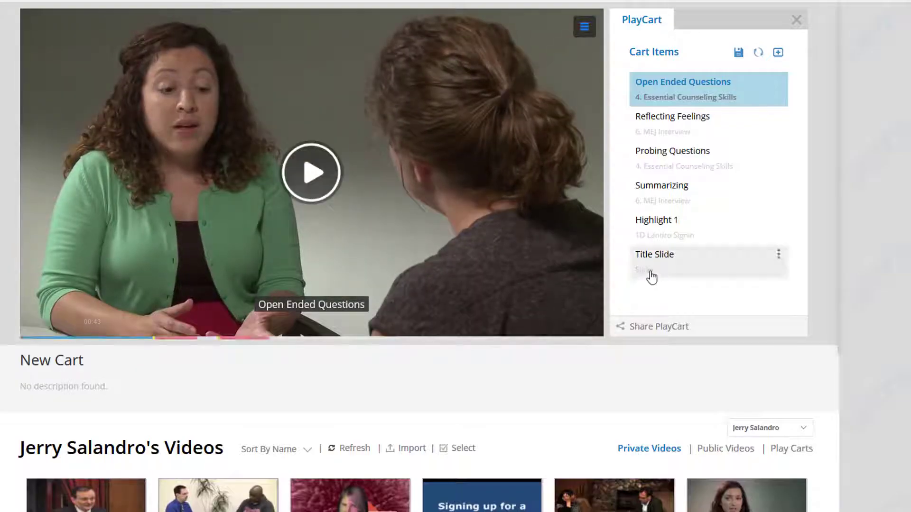
left_click_drag(661, 270, 674, 88)
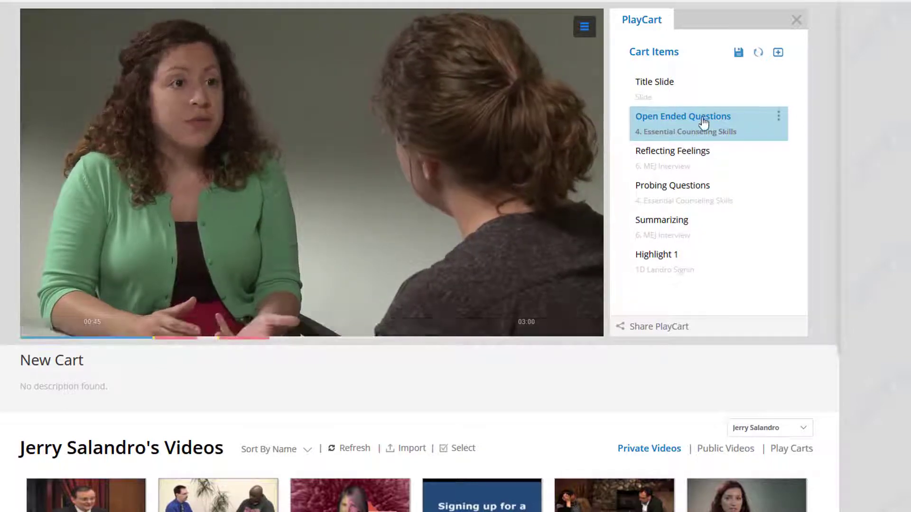
- Save the cart under the name Best Skills of the Week
left_click(740, 52)
type("Be")
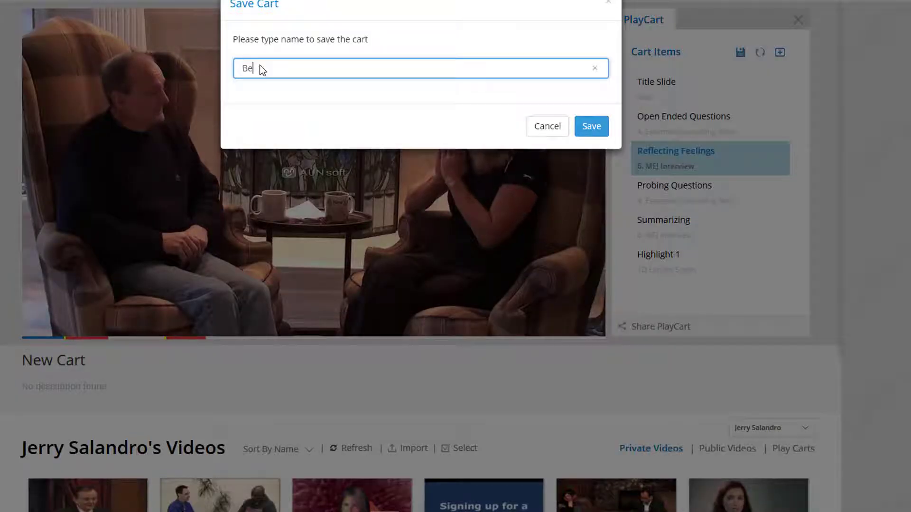
type("st Skills of ")
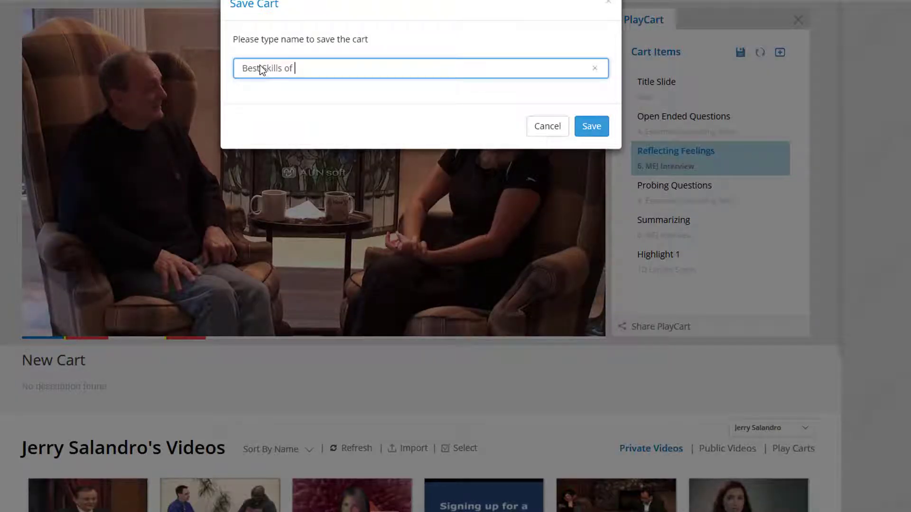
type("the Week")
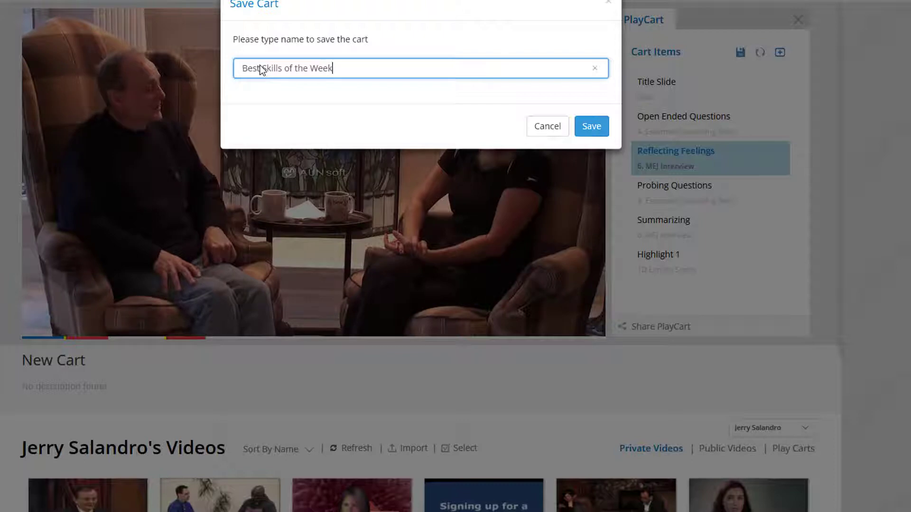
left_click(601, 129)
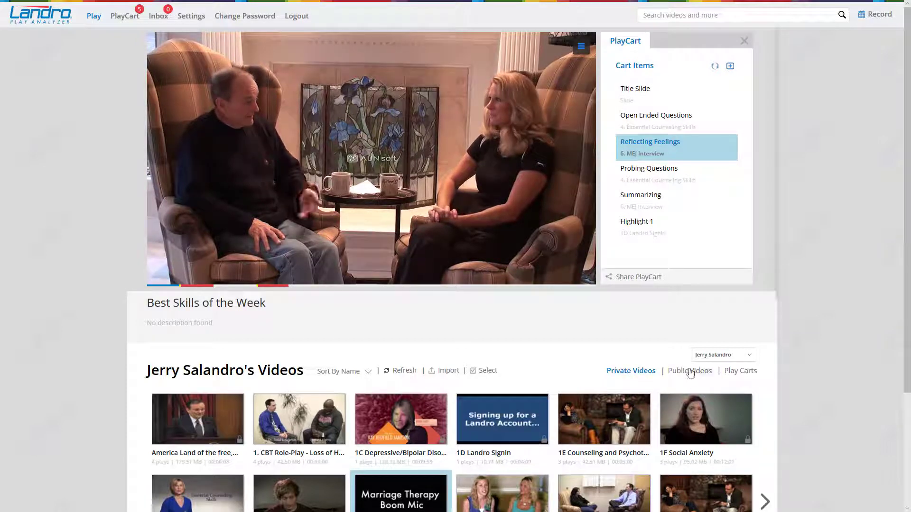
- Play the Best Skills of the Week cart from the saved Play Carts, skipping to Reflecting Feelings and Summarizing
left_click(739, 375)
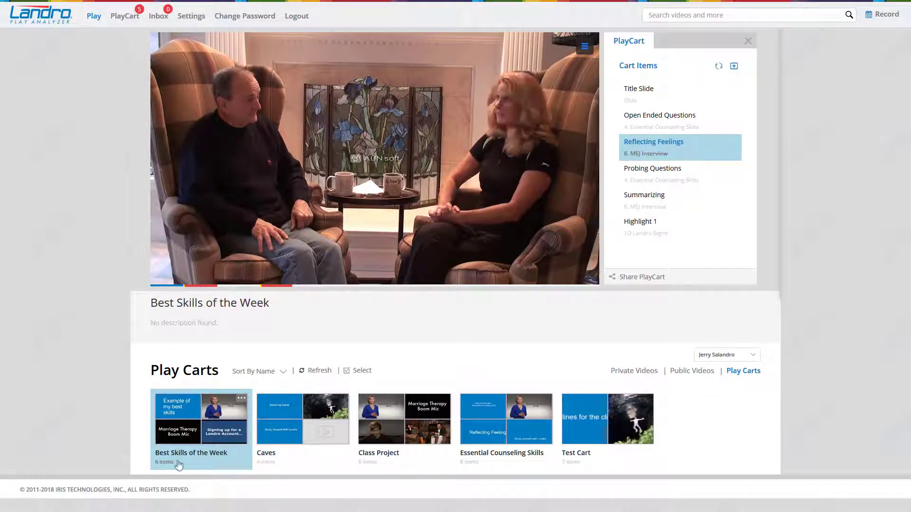
left_click(215, 432)
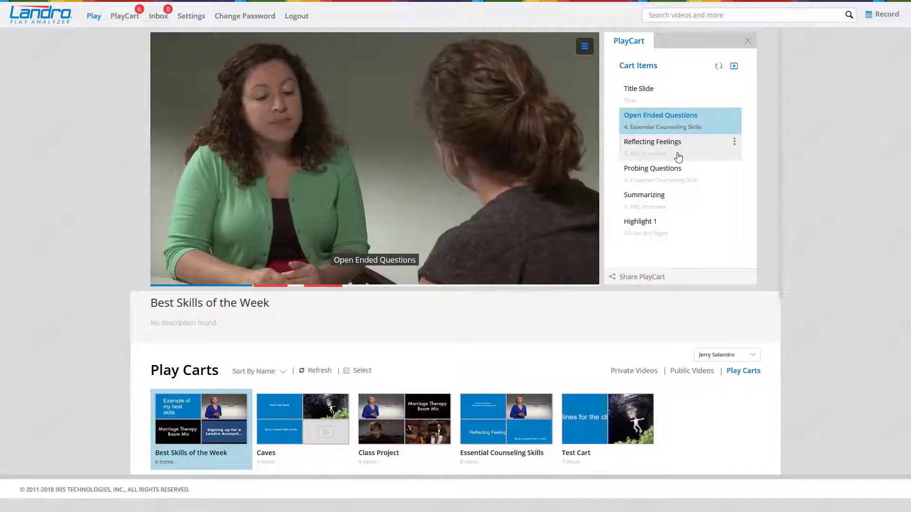
left_click(677, 152)
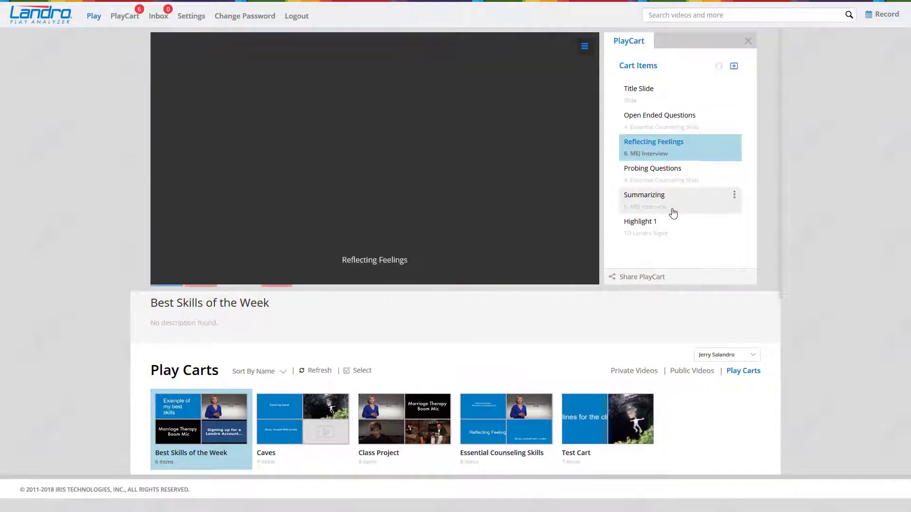
left_click(674, 212)
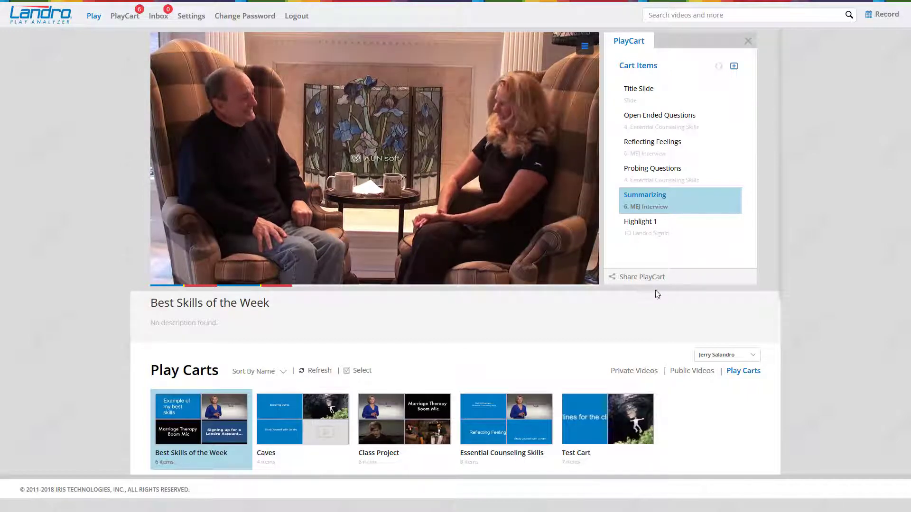
- Share the Best Skills of the Week PlayCart with the Admin user from the suggested recipients
left_click(643, 281)
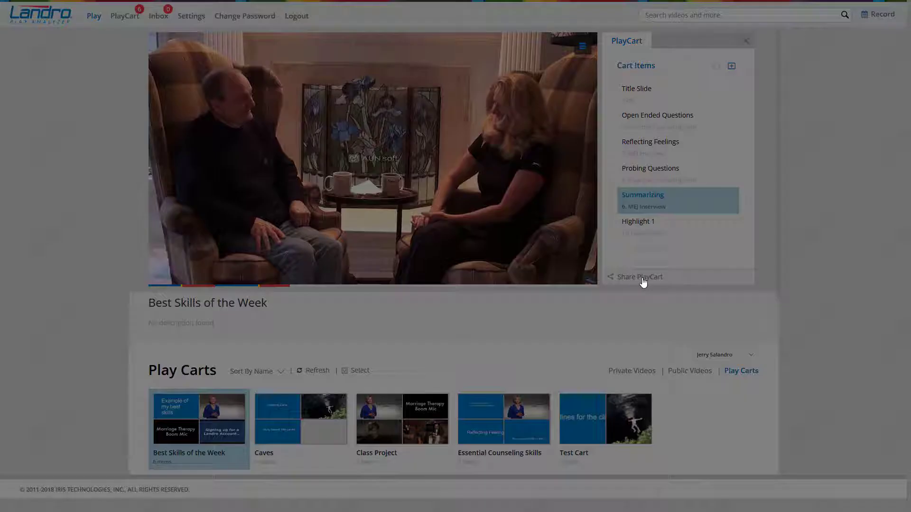
left_click(480, 85)
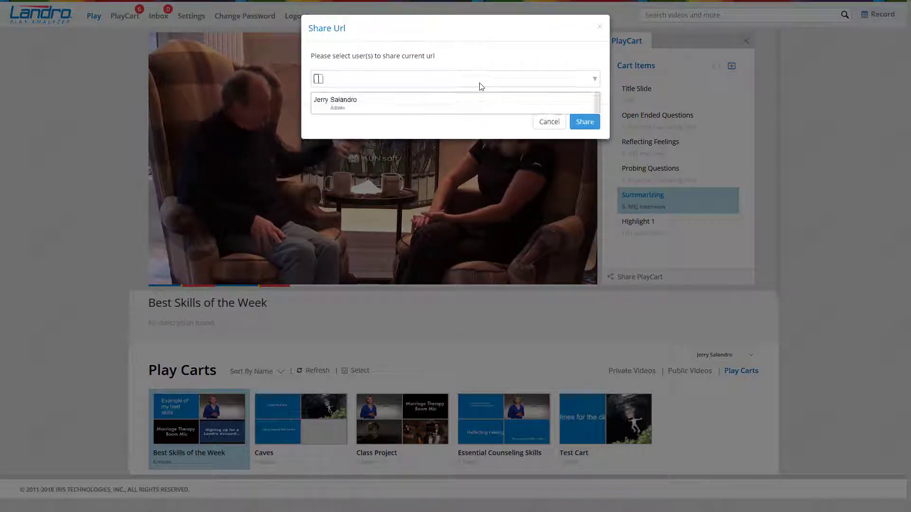
left_click(383, 98)
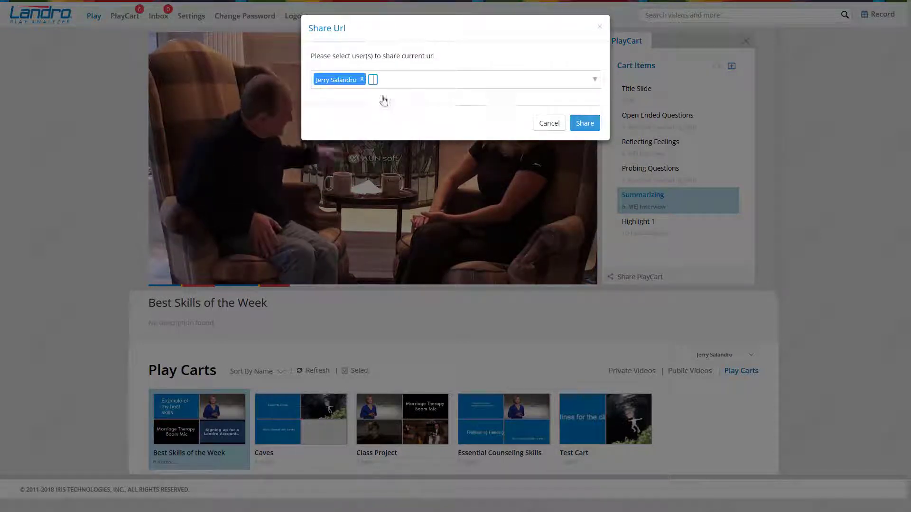
left_click(592, 123)
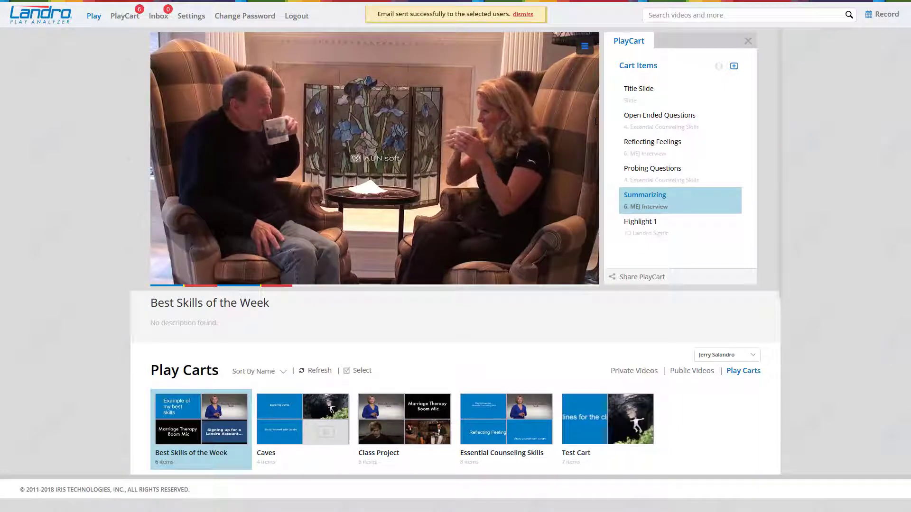